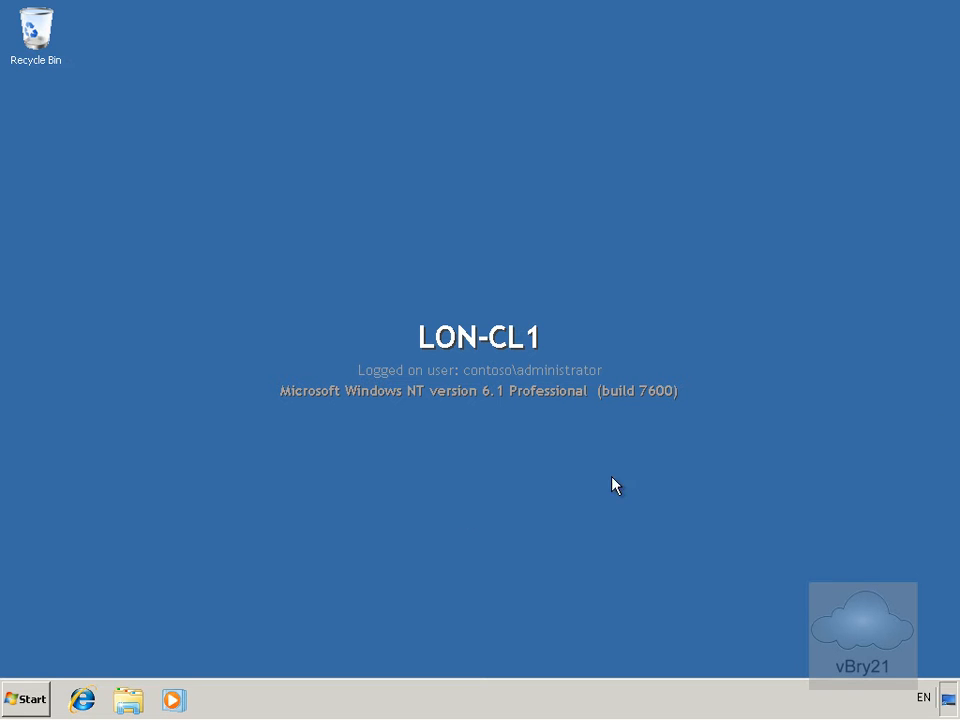
Open the System page for LON-CL1, showing Windows 7 Enterprise, 768 MB RAM and domain Contoso.com
{"action": "left_click", "coordinate": [36, 700]}
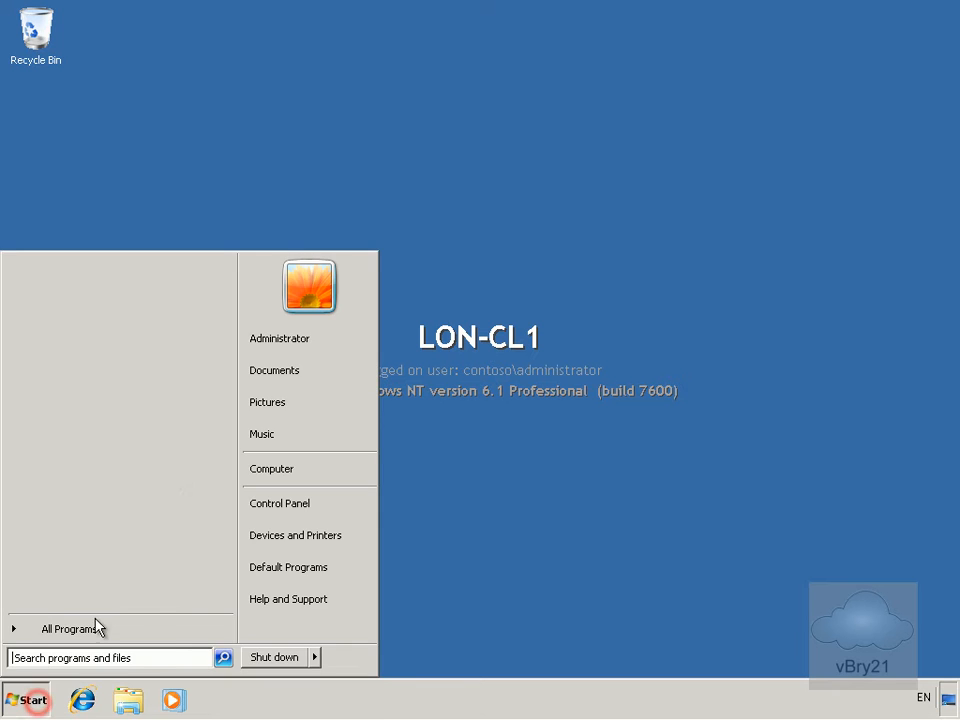
{"action": "left_click", "coordinate": [268, 503]}
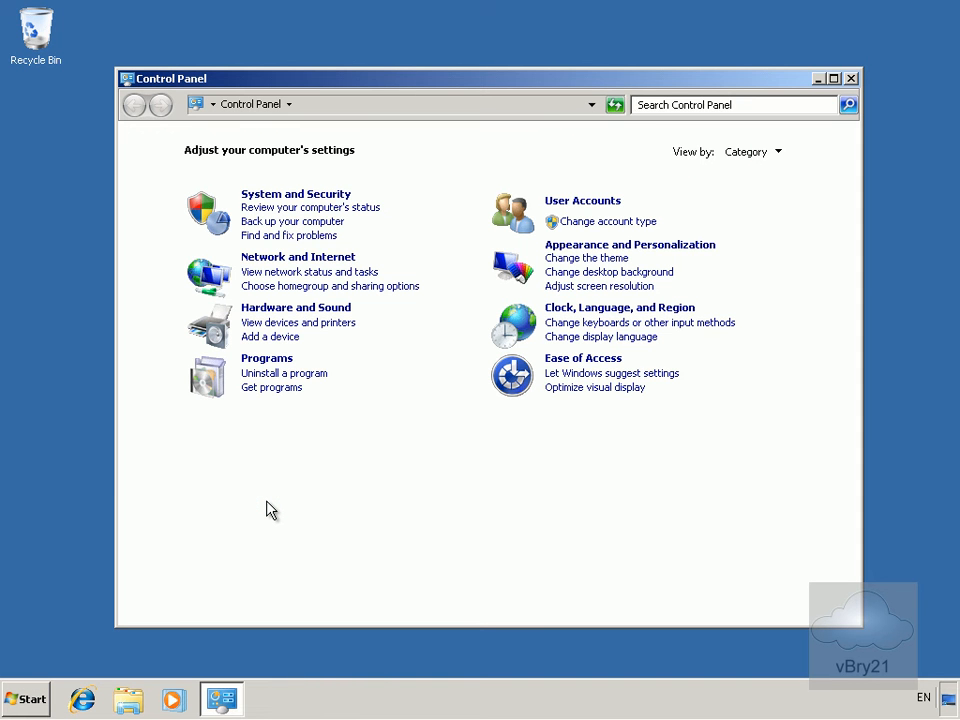
{"action": "left_click", "coordinate": [314, 196]}
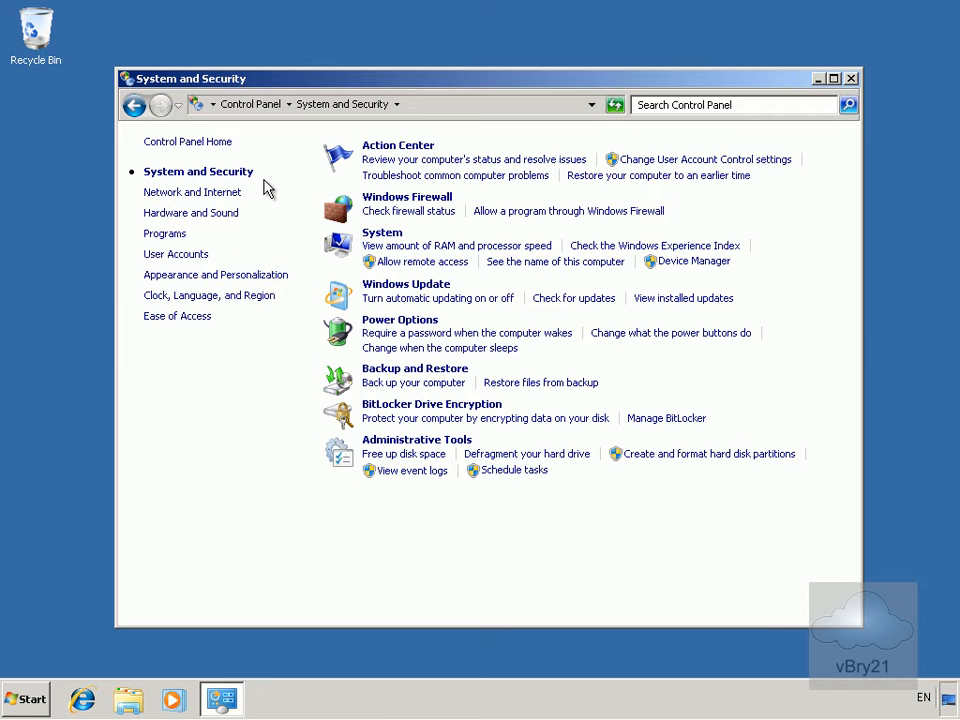
{"action": "left_click", "coordinate": [369, 243]}
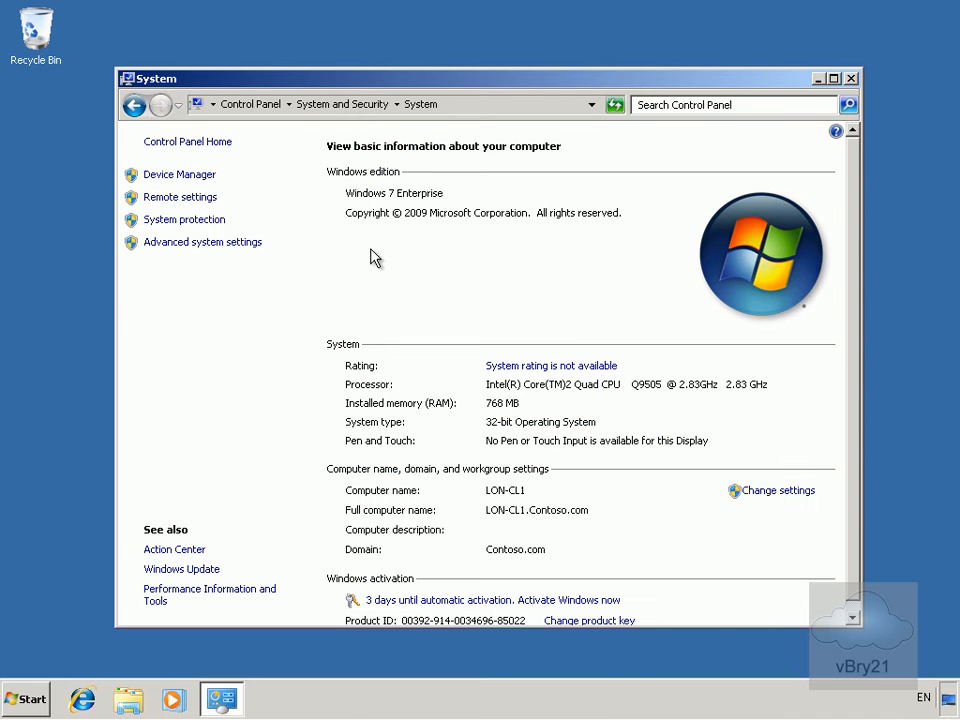
Move LON-CL1 from Contoso.com into workgroup 'WORKGROUP', accepting the warning, welcome and restart notices
{"action": "left_click", "coordinate": [766, 496]}
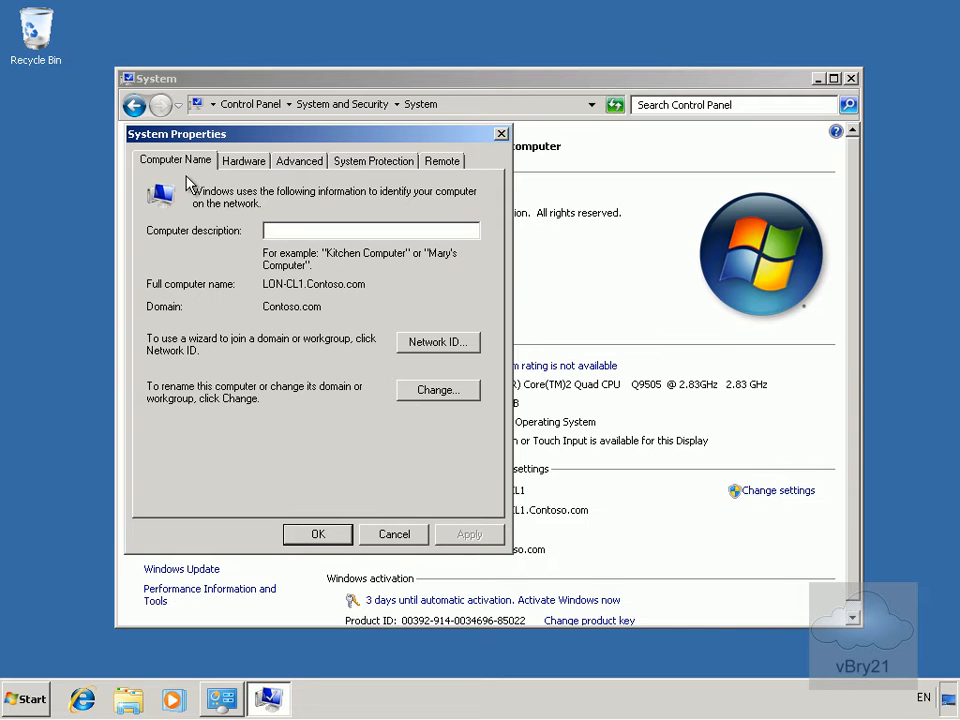
{"action": "left_click", "coordinate": [410, 392]}
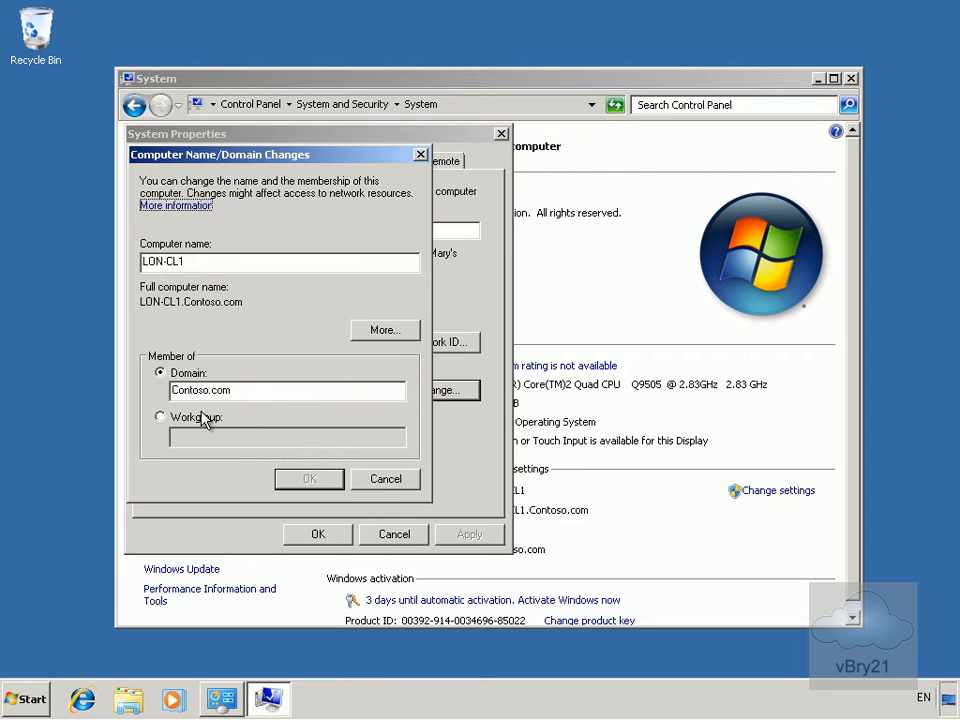
{"action": "left_click", "coordinate": [160, 417]}
{"action": "left_click", "coordinate": [181, 437]}
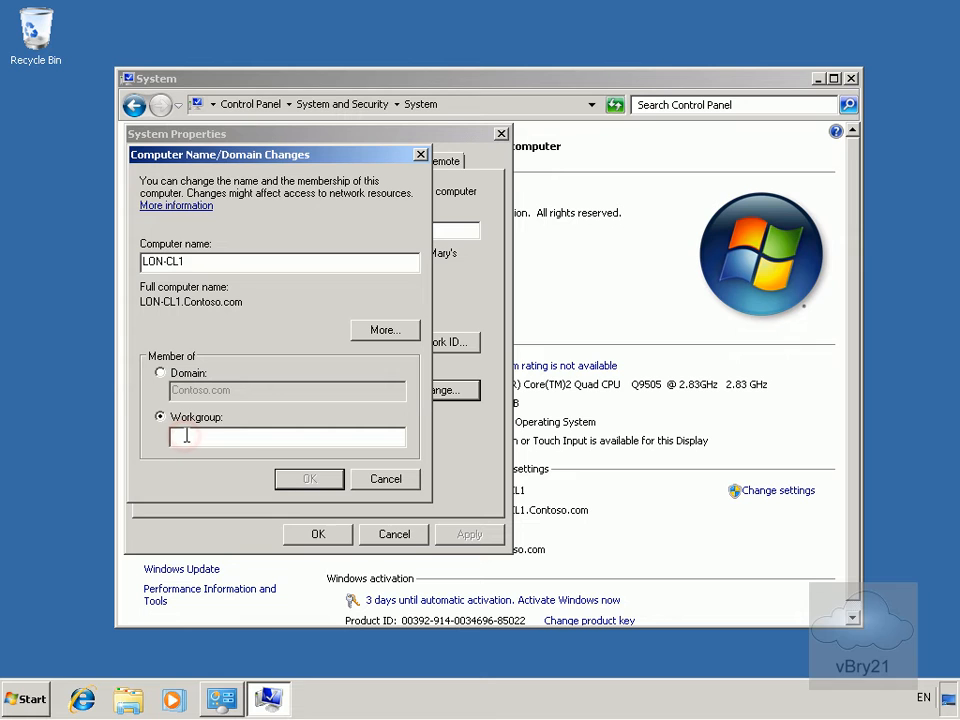
{"action": "type", "text": "WORKGROUP"}
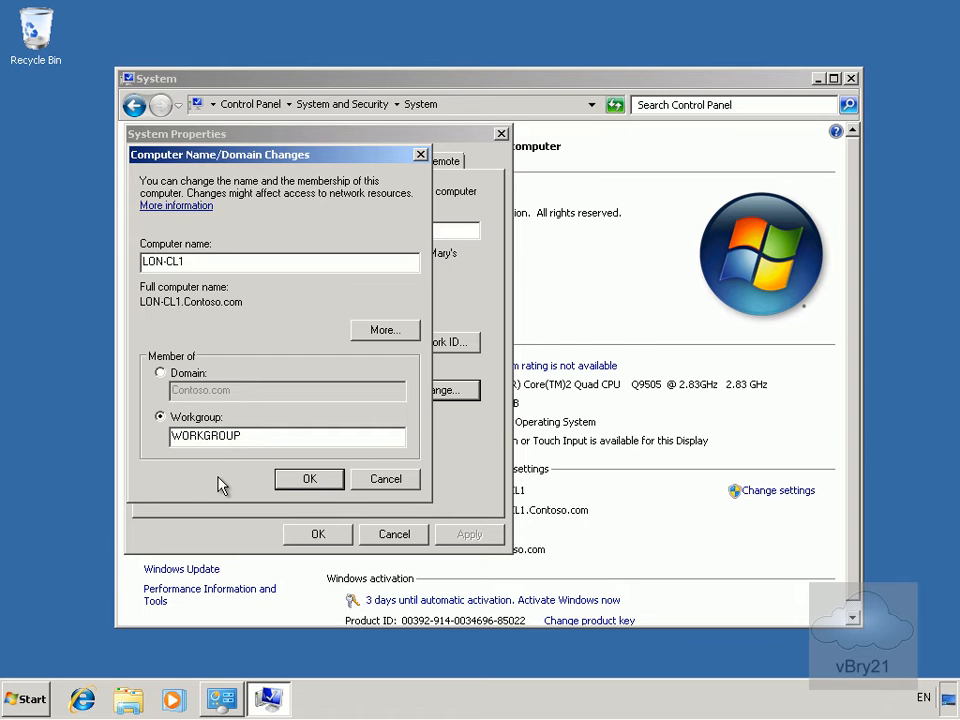
{"action": "left_click", "coordinate": [292, 479]}
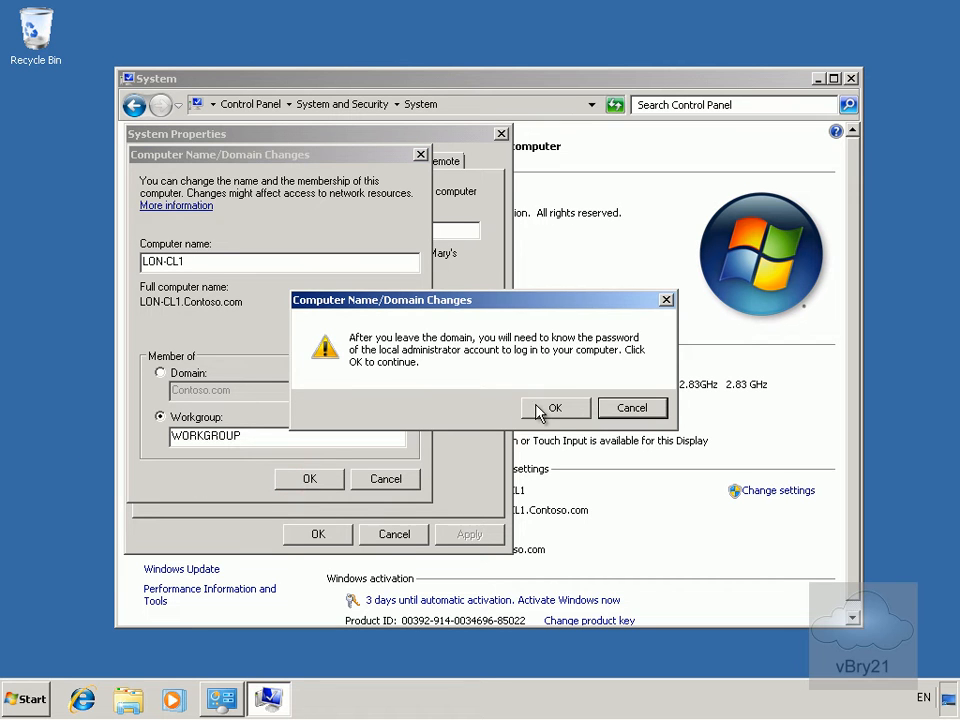
{"action": "left_click", "coordinate": [550, 406]}
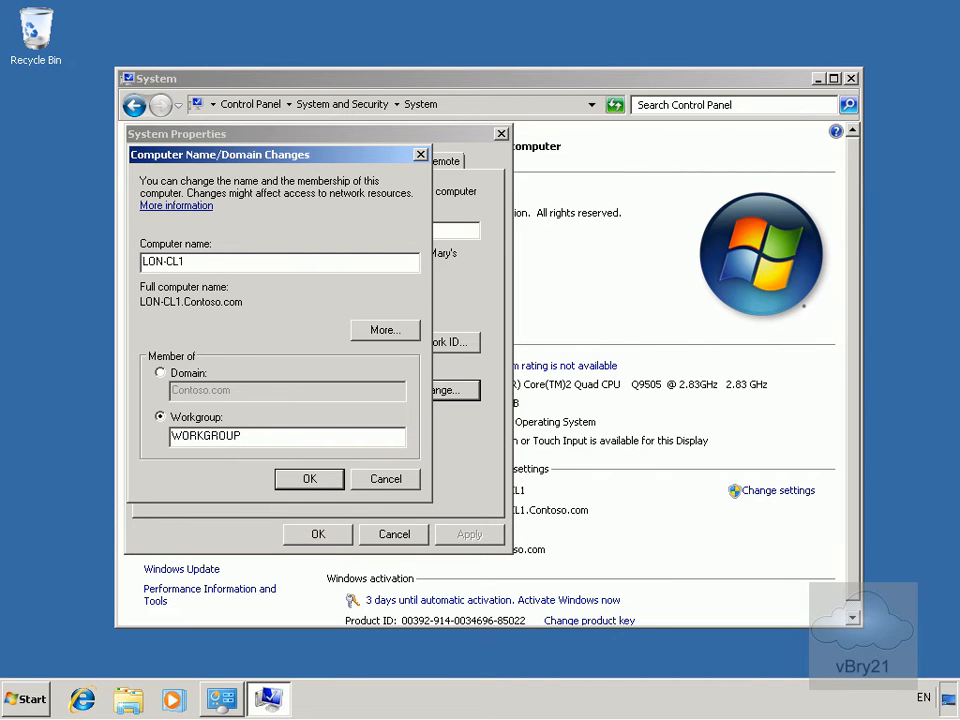
{"action": "left_click", "coordinate": [588, 403]}
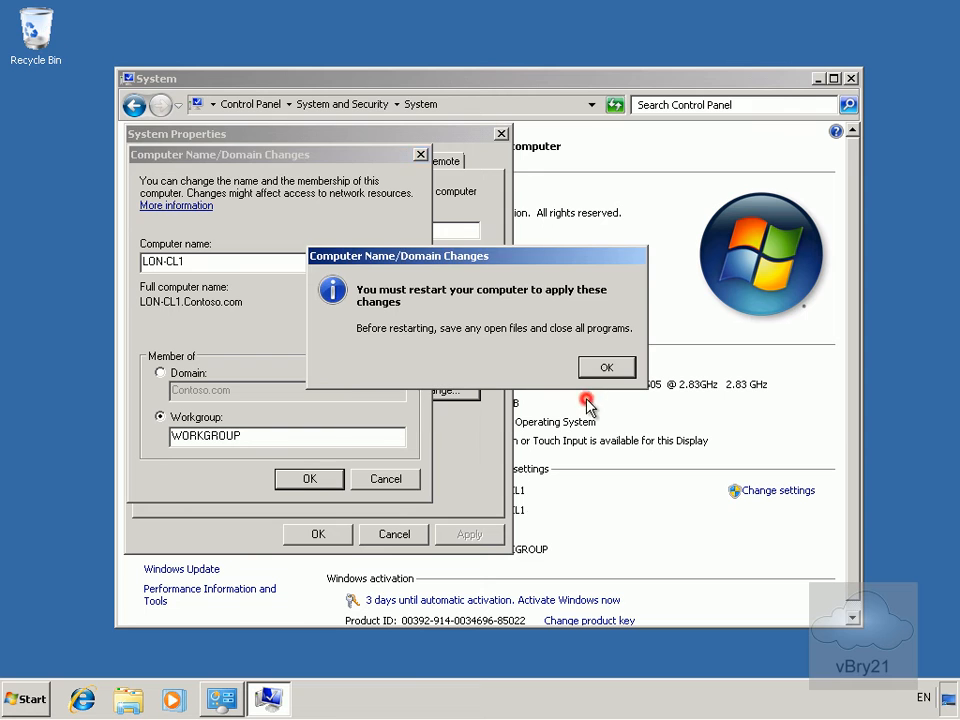
{"action": "left_click", "coordinate": [606, 367]}
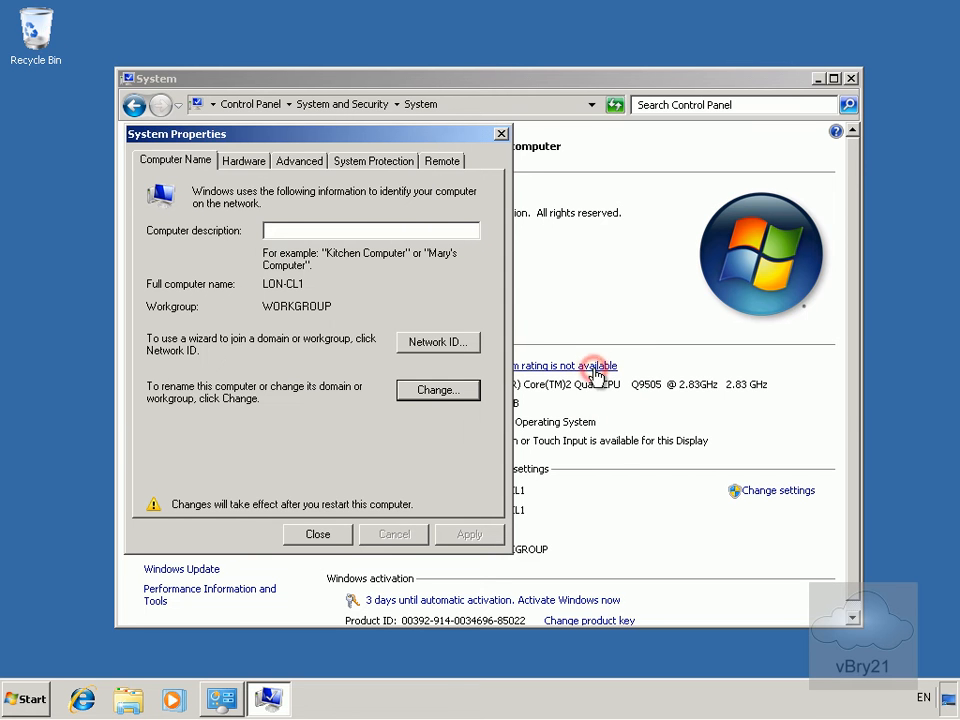
Close System Properties and restart LON-CL1 to apply the workgroup change
{"action": "left_click", "coordinate": [303, 540]}
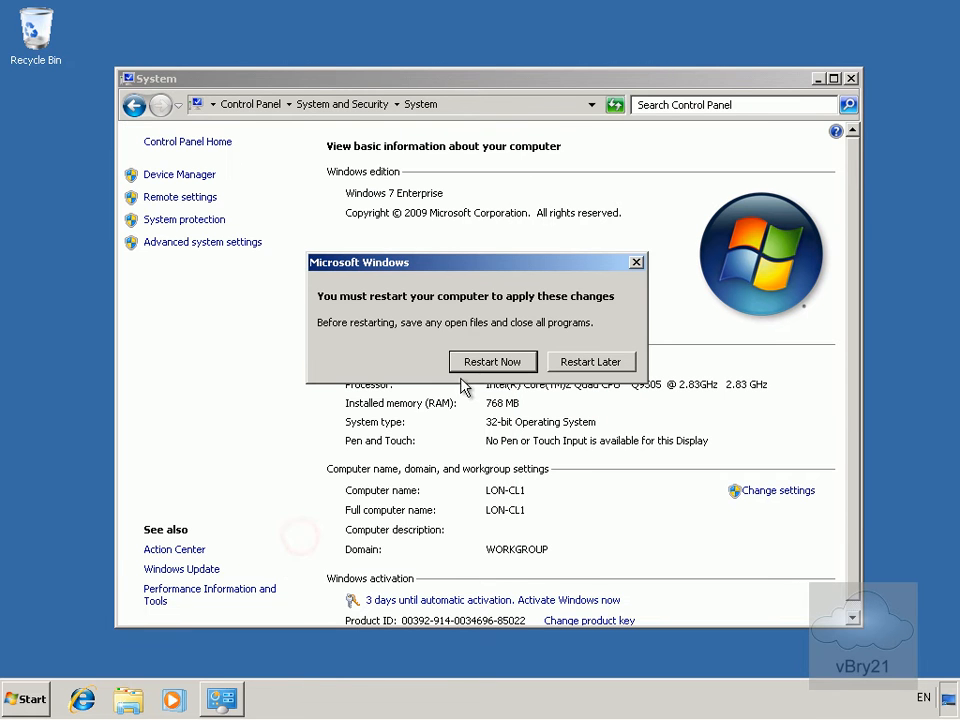
{"action": "left_click", "coordinate": [492, 361]}
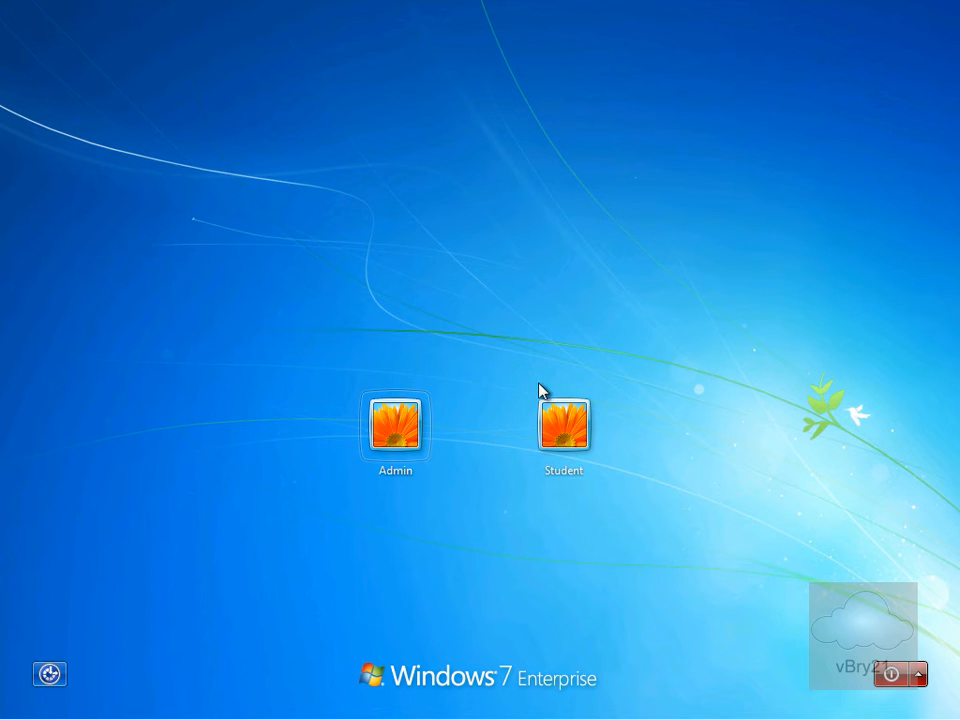
Sign in to LON-CL1 as the local Admin account with its password
{"action": "left_click", "coordinate": [396, 440]}
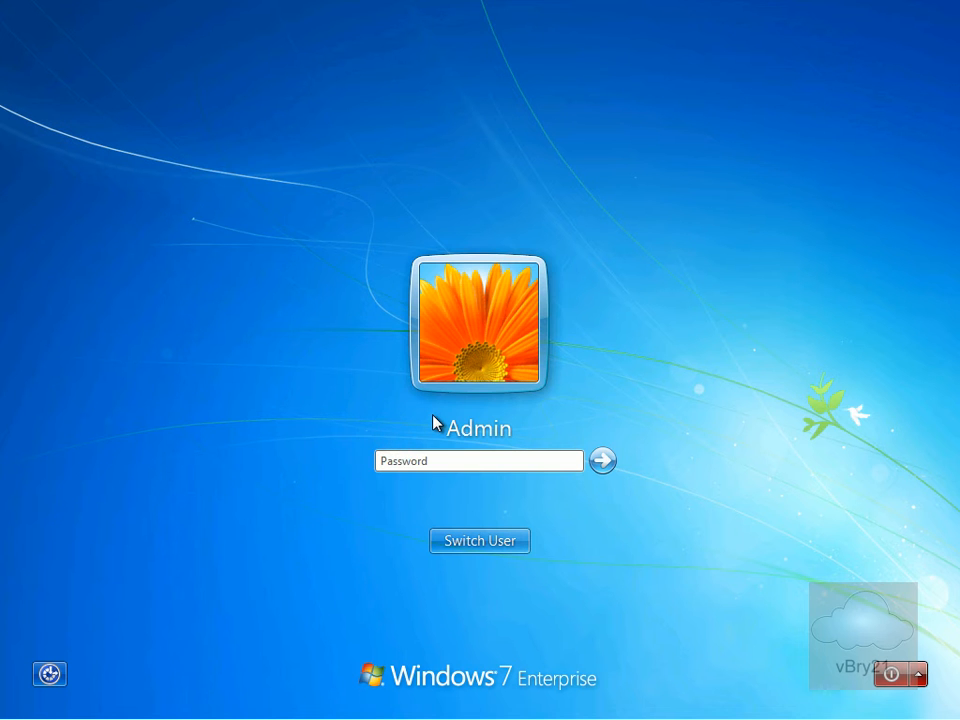
{"action": "type", "text": "••••••••"}
{"action": "key", "text": "Return"}
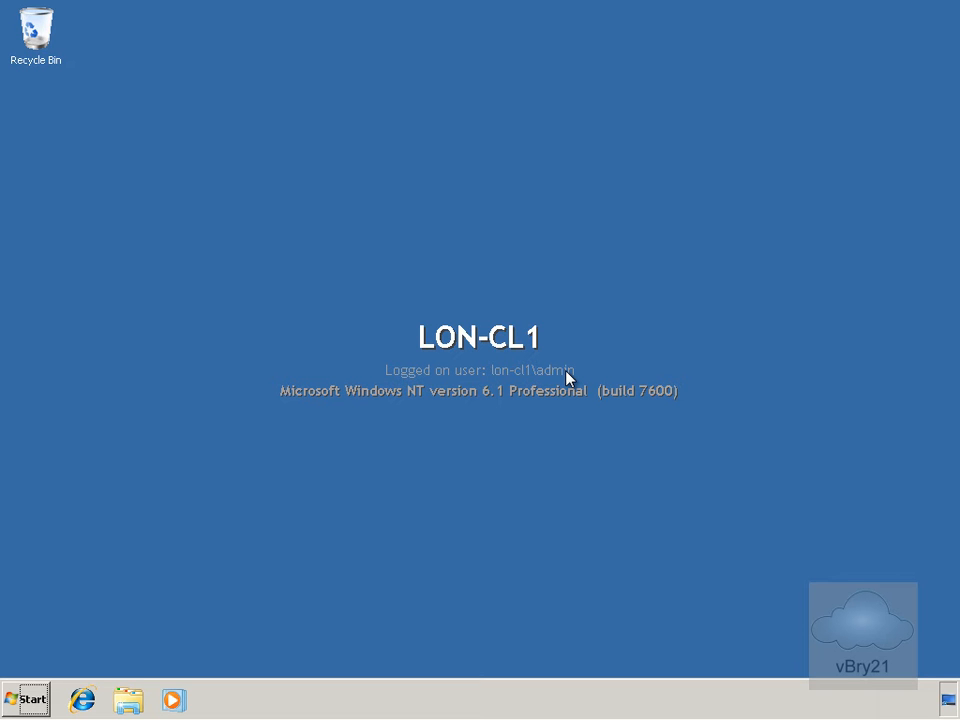
Open System Properties' Computer Name tab via Control Panel > System and Security > System
{"action": "left_click", "coordinate": [38, 695]}
{"action": "left_click", "coordinate": [265, 505]}
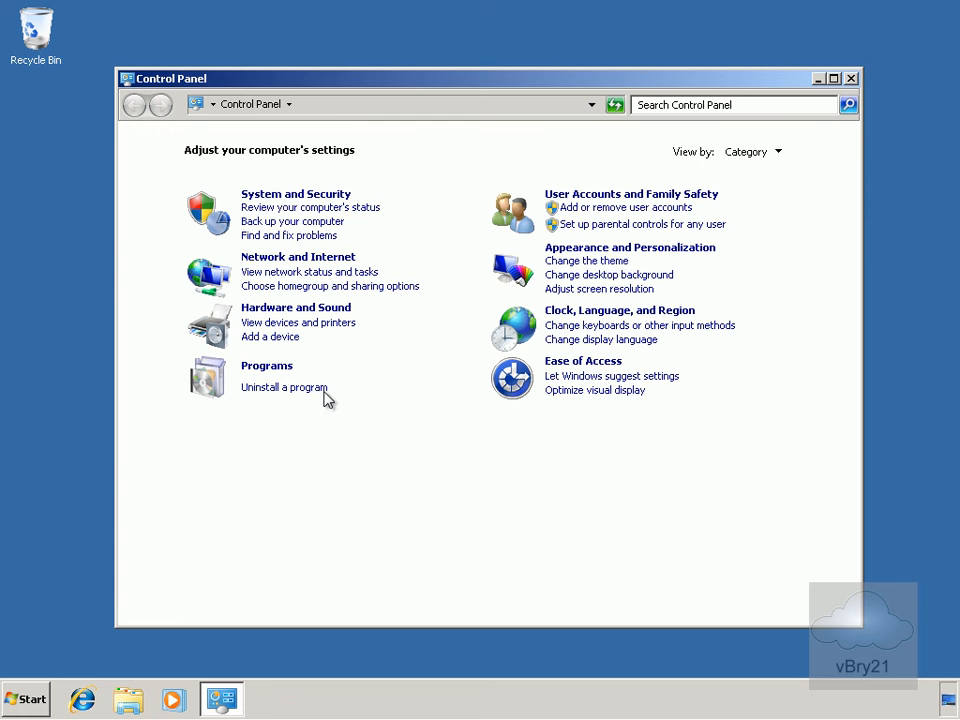
{"action": "left_click", "coordinate": [305, 195]}
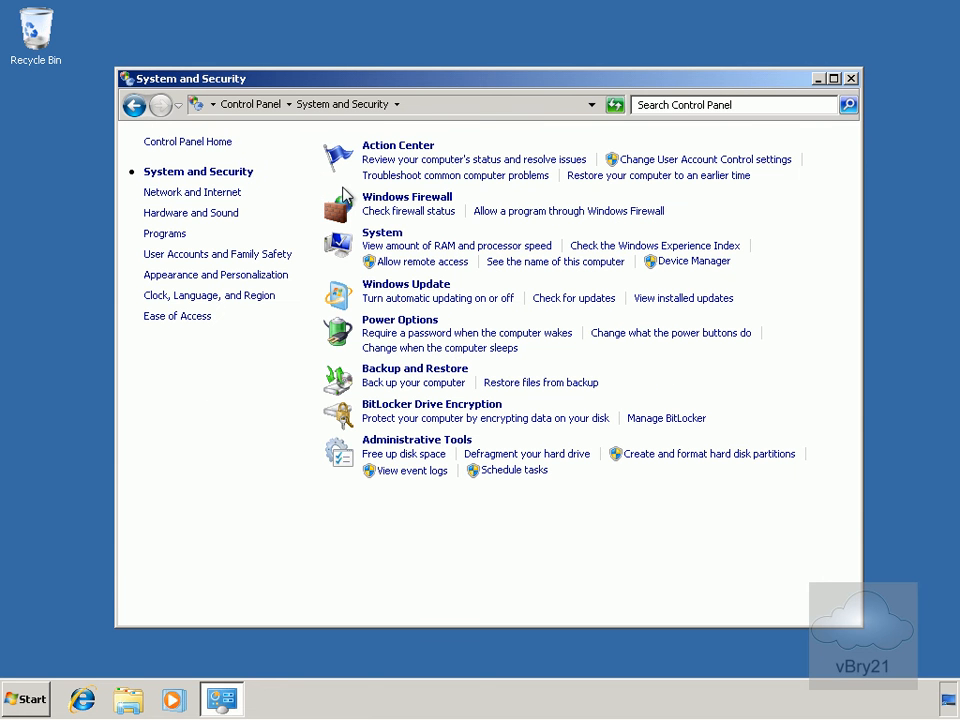
{"action": "left_click", "coordinate": [385, 234]}
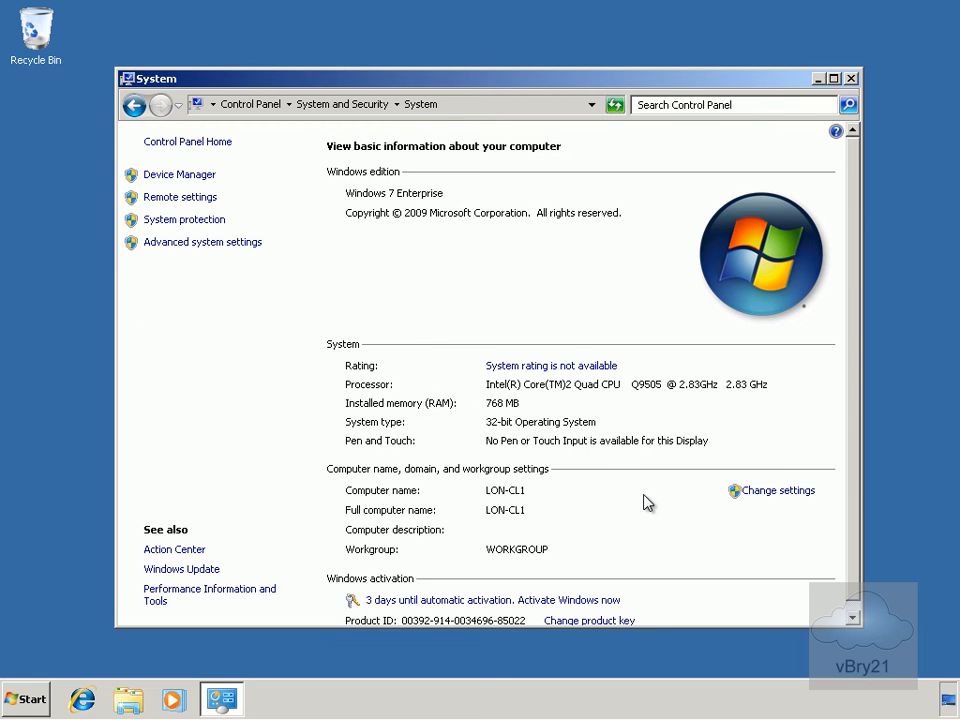
{"action": "left_click", "coordinate": [752, 491]}
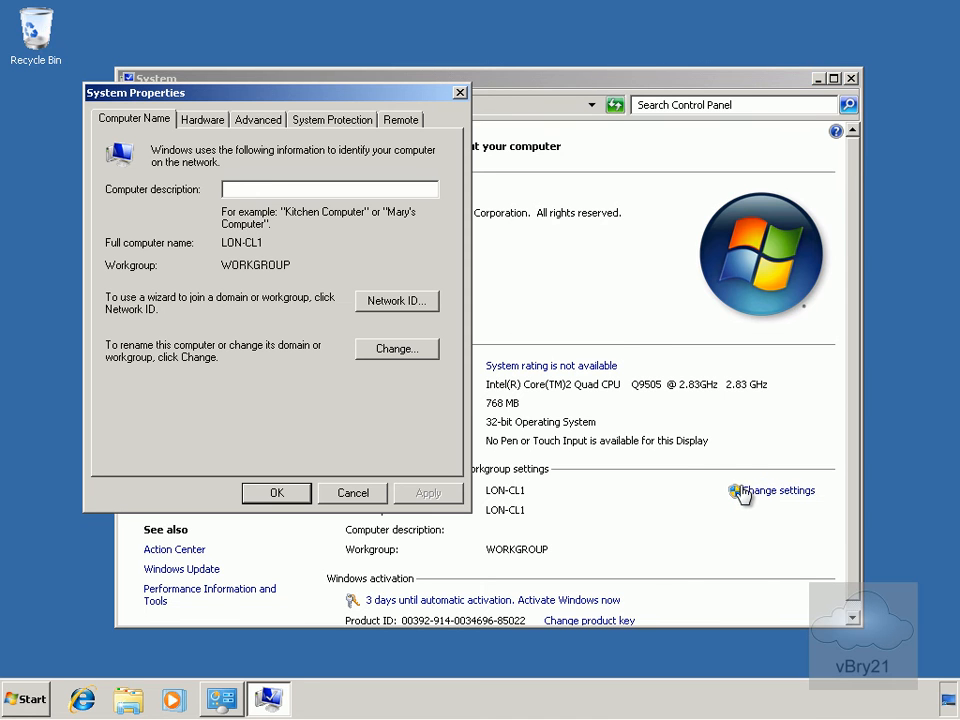
Switch membership to Domain and submit 'contoso.com' as the domain to join
{"action": "left_click", "coordinate": [389, 354]}
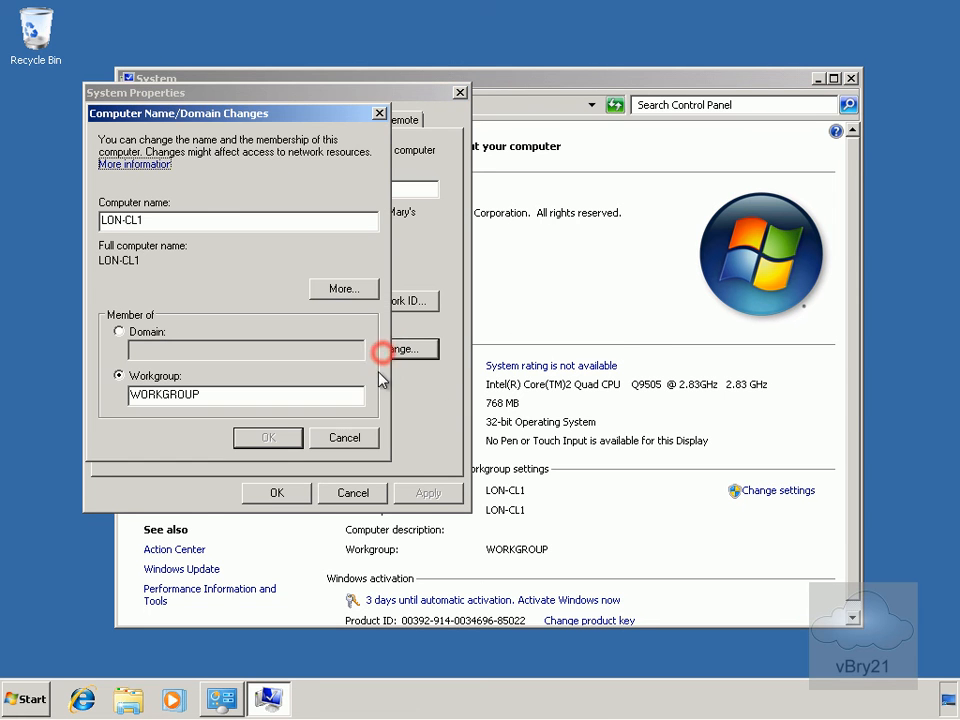
{"action": "left_click", "coordinate": [155, 341]}
{"action": "left_click", "coordinate": [167, 349]}
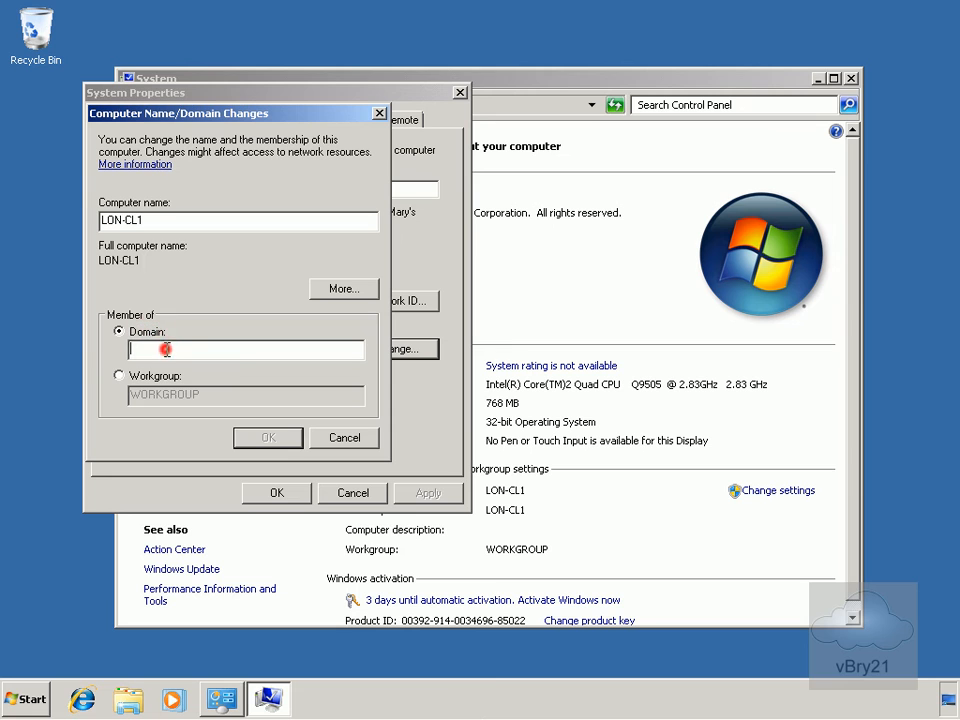
{"action": "type", "text": "contoso.com"}
{"action": "left_click", "coordinate": [256, 433]}
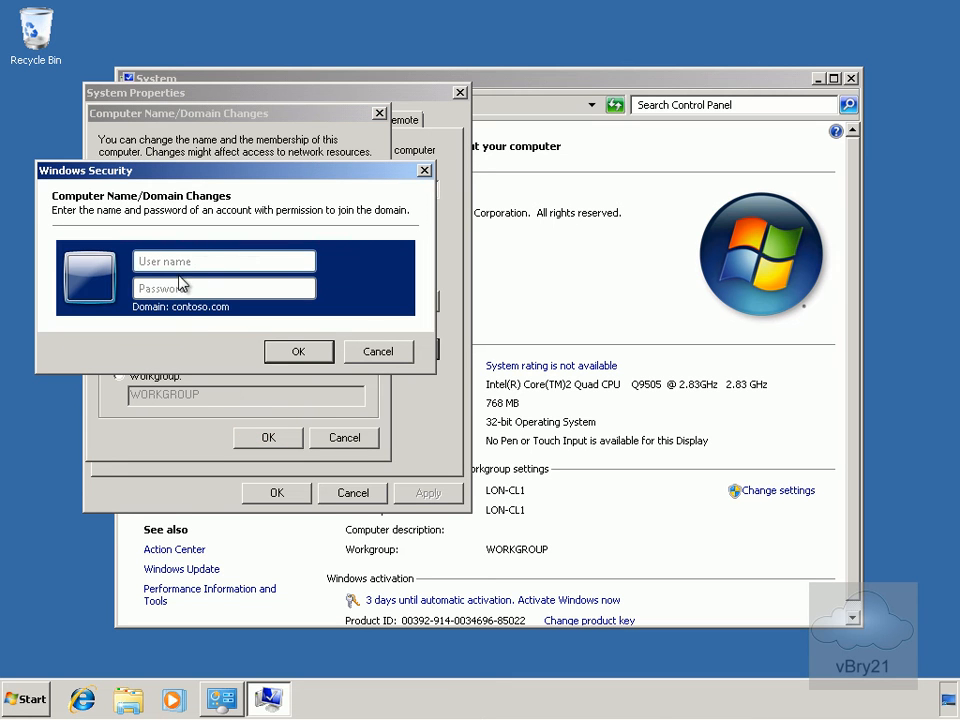
Authorise the join as 'administrator' with the account password, then dismiss the welcome message
{"action": "left_click", "coordinate": [197, 262]}
{"action": "type", "text": "administrator"}
{"action": "key", "text": "Tab"}
{"action": "type", "text": "Pa$$w0rd"}
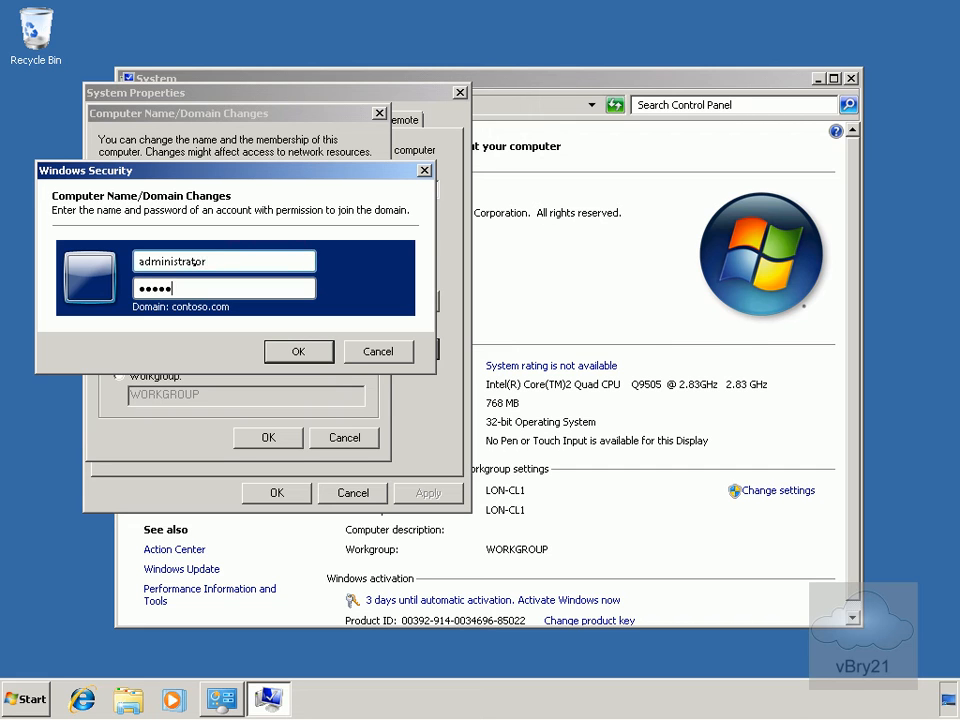
{"action": "left_click", "coordinate": [297, 349]}
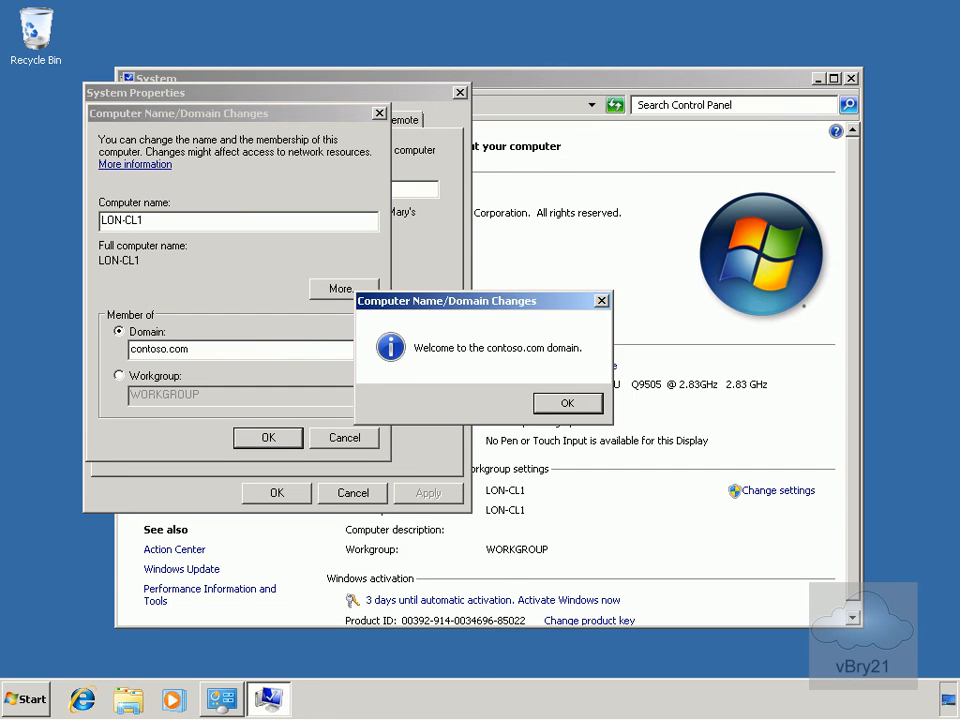
{"action": "left_click", "coordinate": [568, 405]}
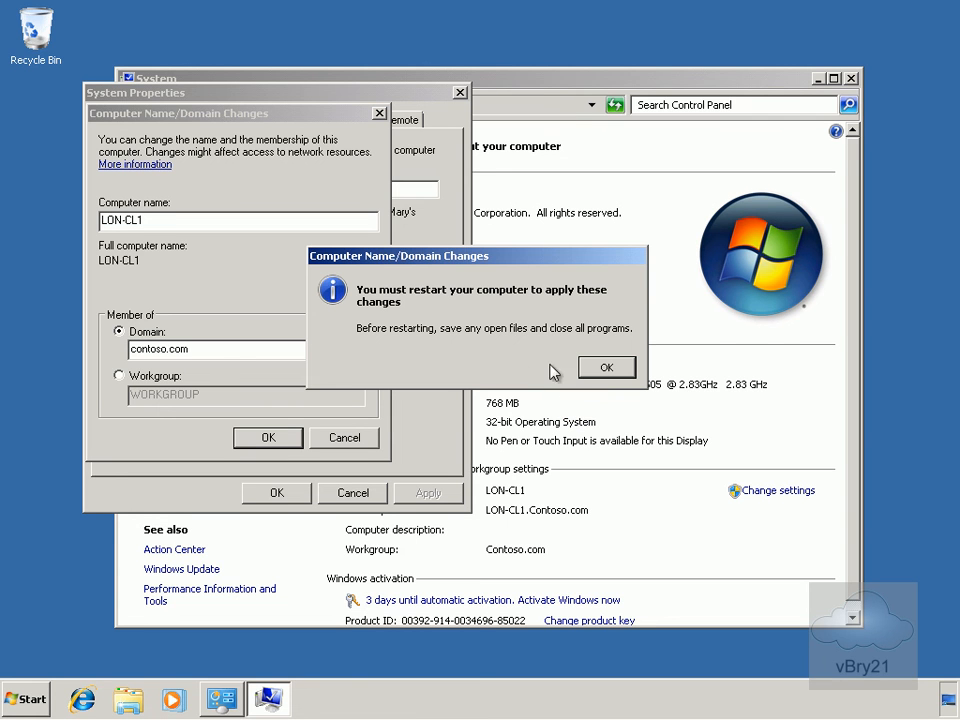
Acknowledge the restart notice, close System Properties and restart LON-CL1 to finish the domain join
{"action": "left_click", "coordinate": [607, 369]}
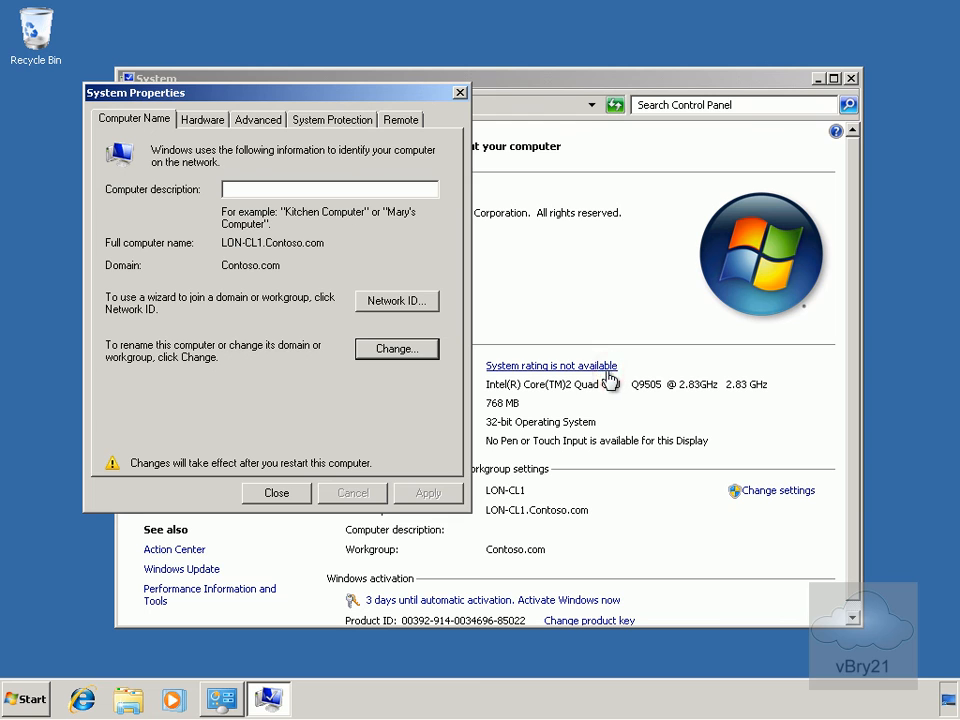
{"action": "left_click", "coordinate": [300, 493]}
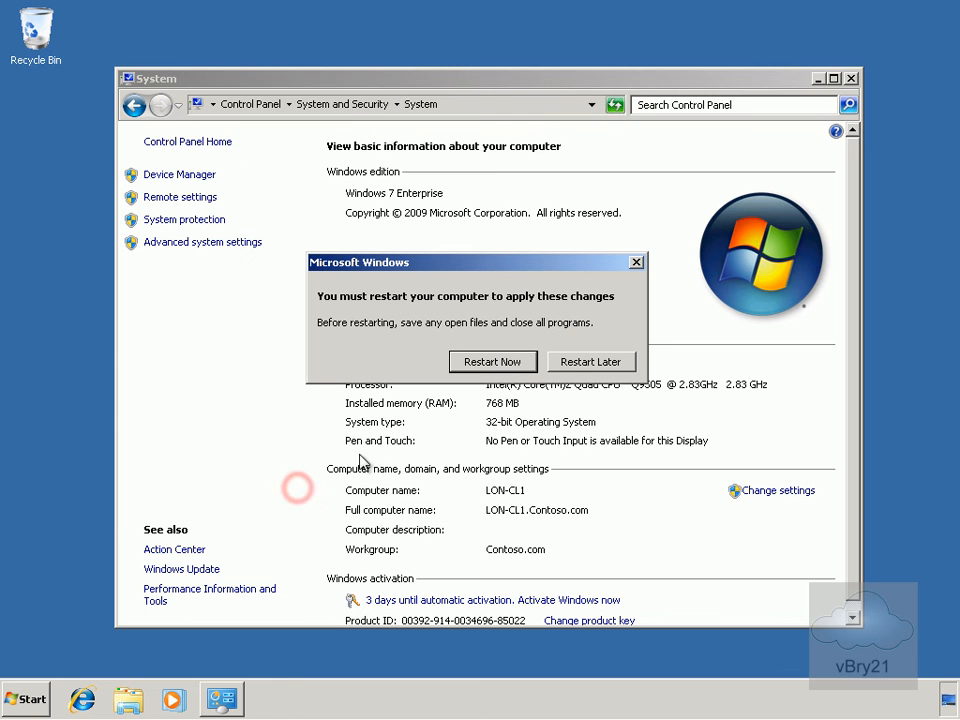
{"action": "left_click", "coordinate": [468, 362]}
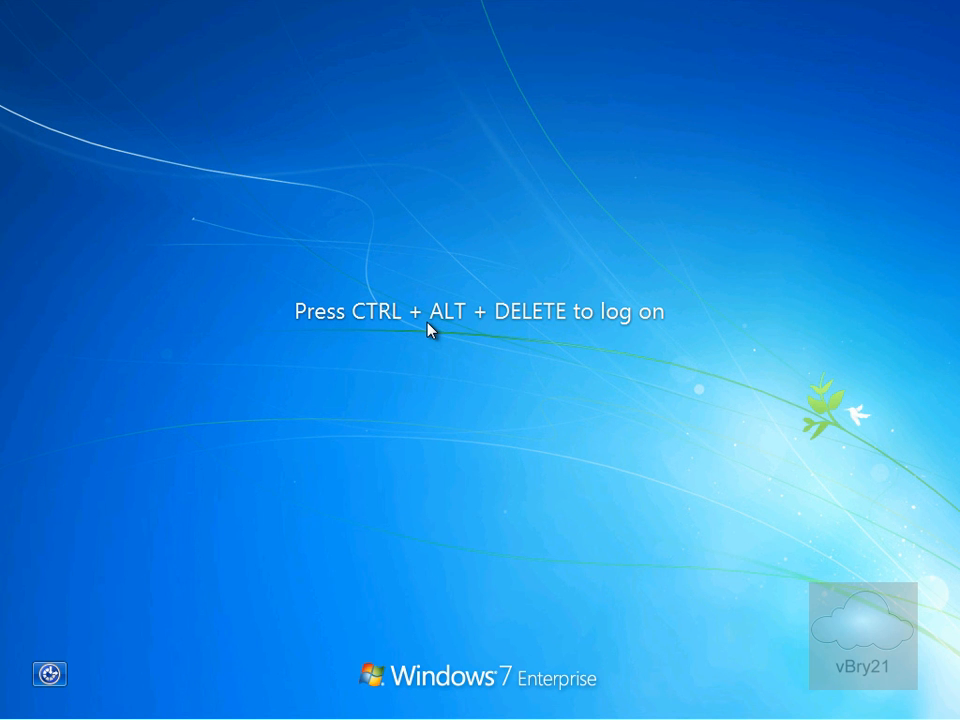
Switch user and log on to LON-CL1 as contoso\administrator with the domain password
{"action": "key", "text": "ctrl+alt+Delete"}
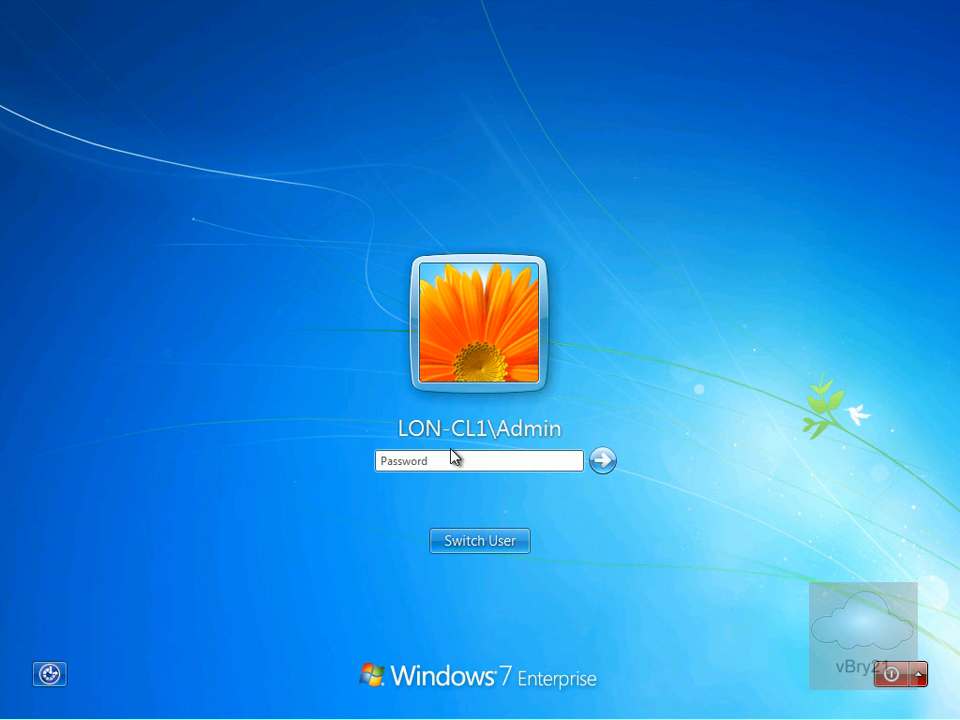
{"action": "left_click", "coordinate": [502, 545]}
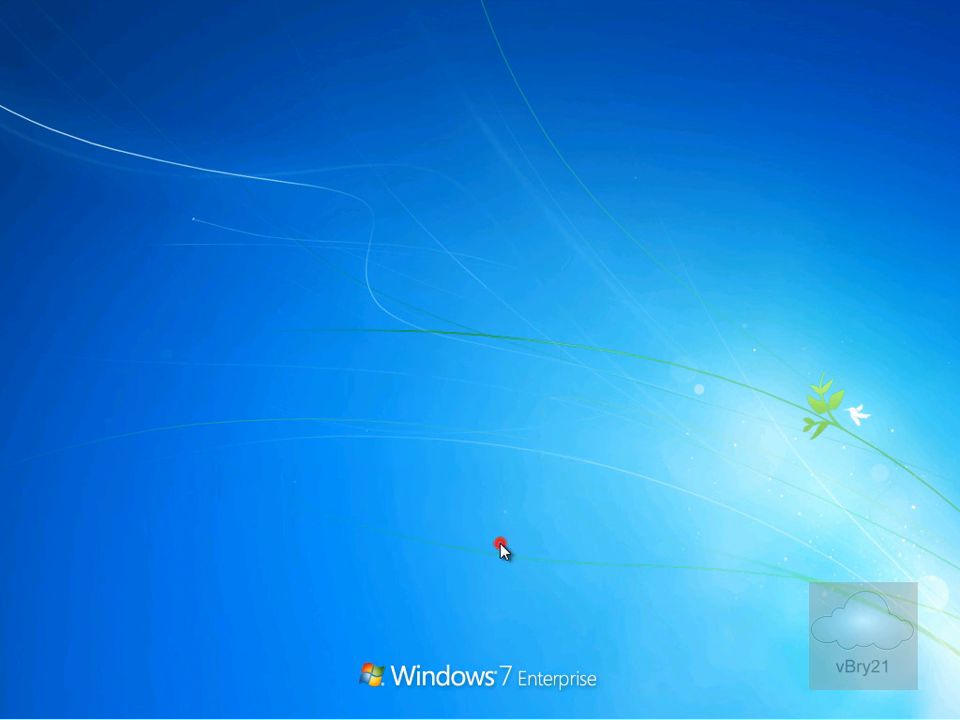
{"action": "left_click", "coordinate": [550, 432]}
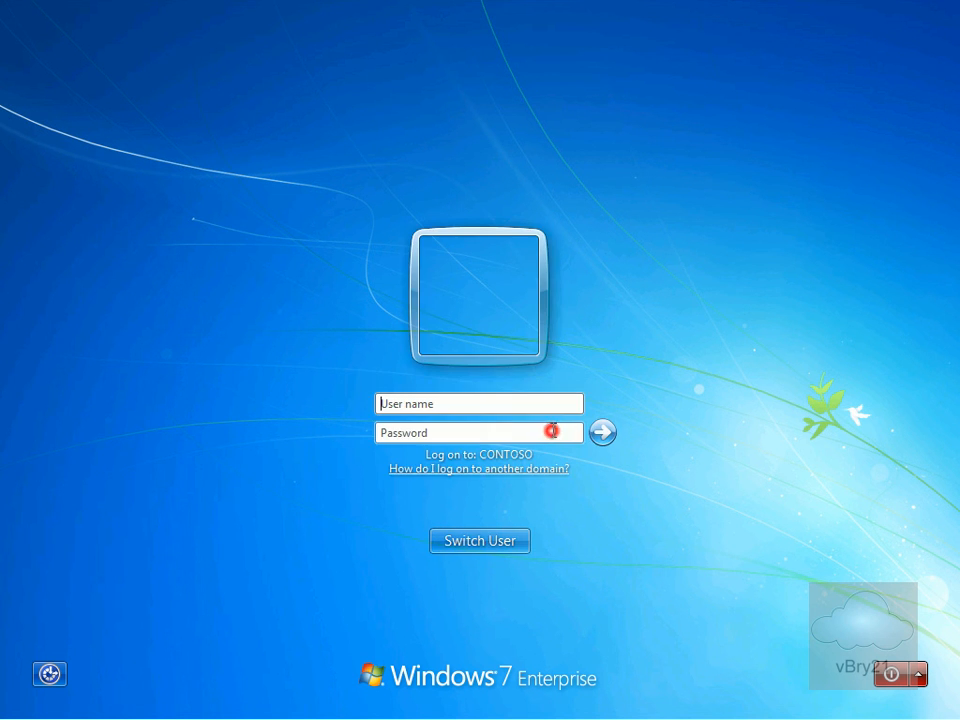
{"action": "type", "text": "contoso\\"}
{"action": "type", "text": "ad"}
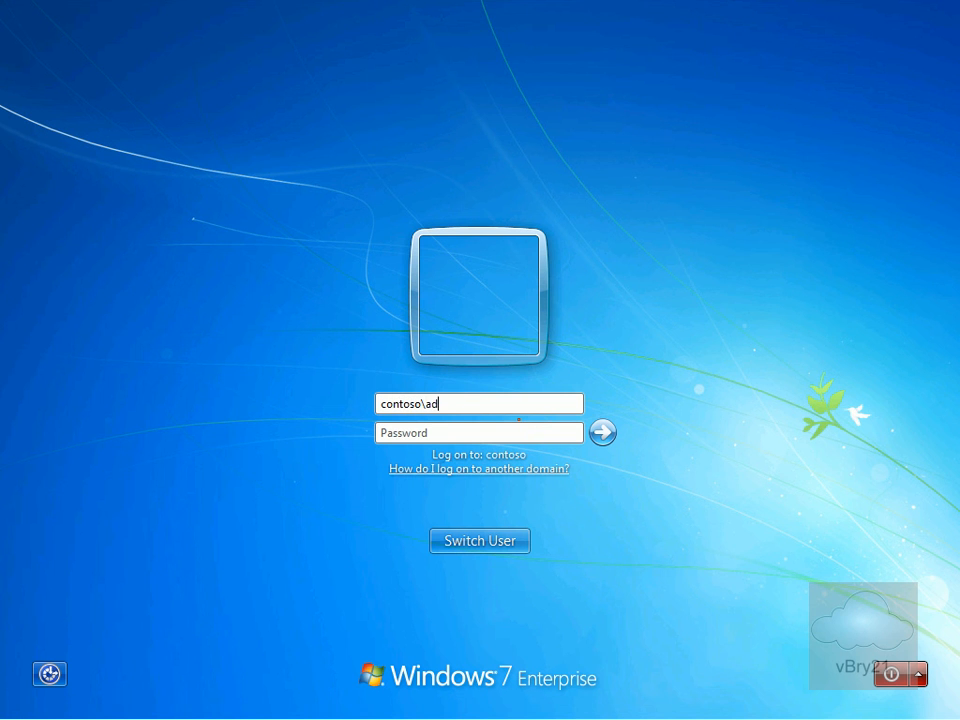
{"action": "type", "text": "ministrator"}
{"action": "key", "text": "Tab"}
{"action": "type", "text": "••••••••"}
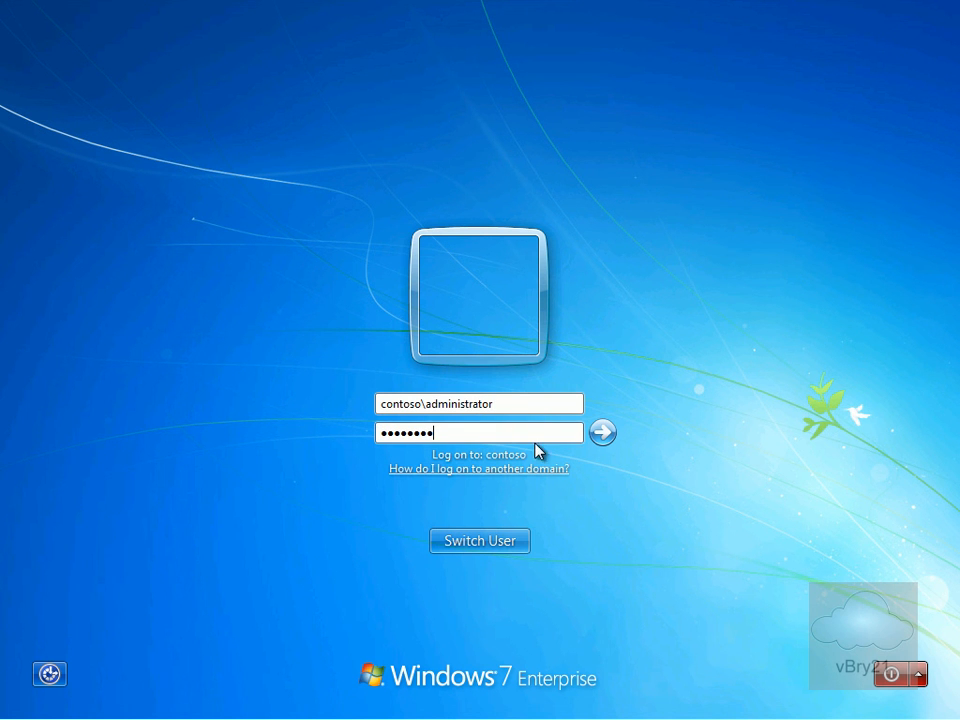
{"action": "left_click", "coordinate": [604, 433]}
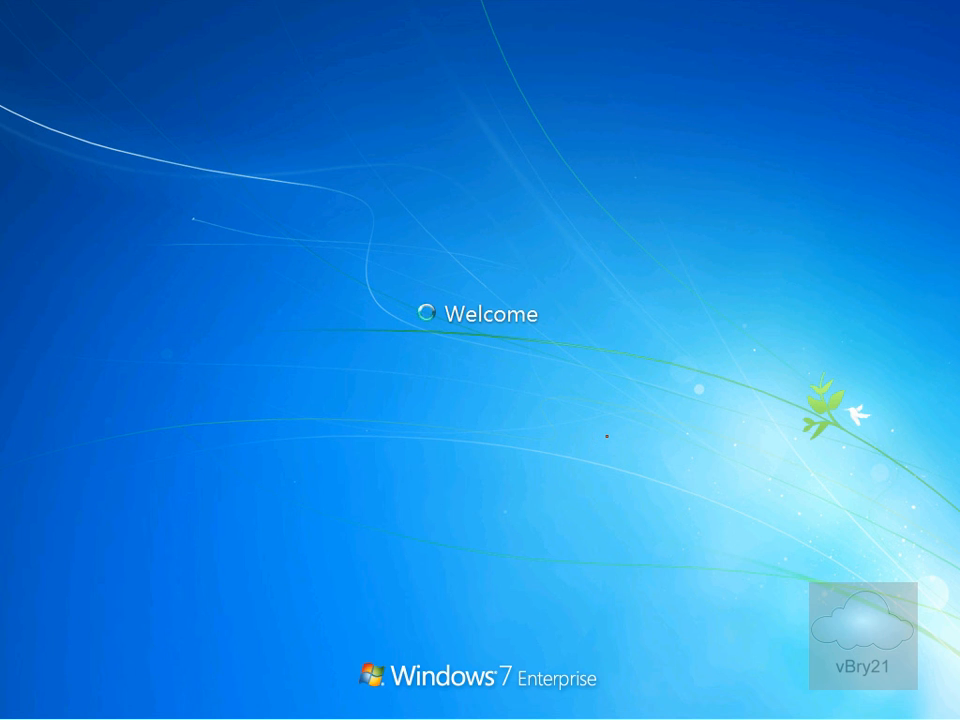